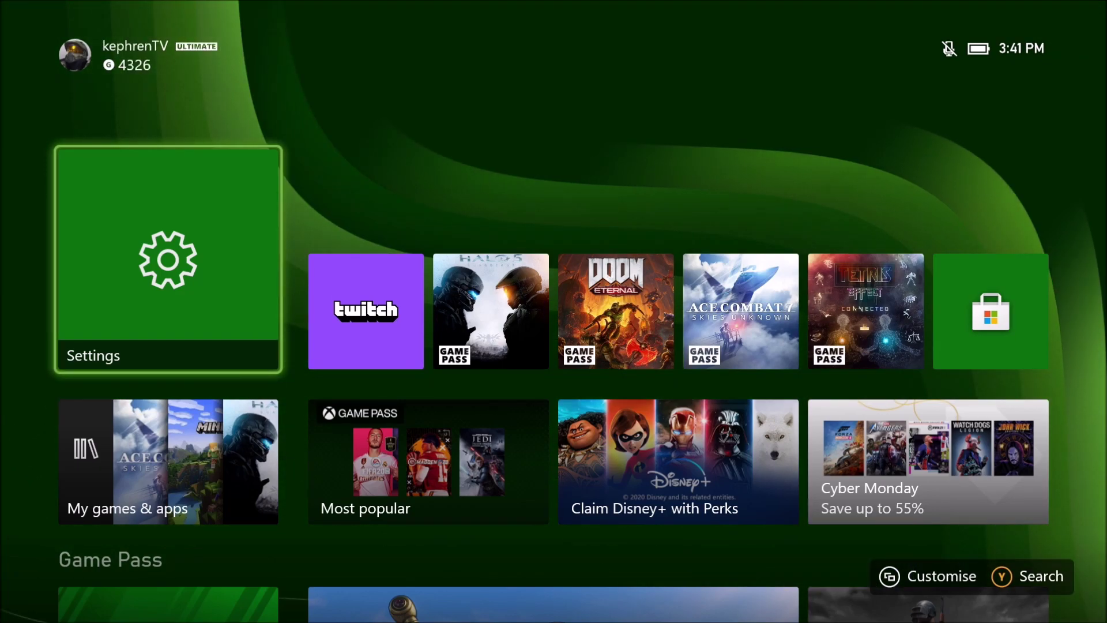
# - Open the IPv4 DNS settings of the console's network connection from the general settings
pyautogui.press('Return')
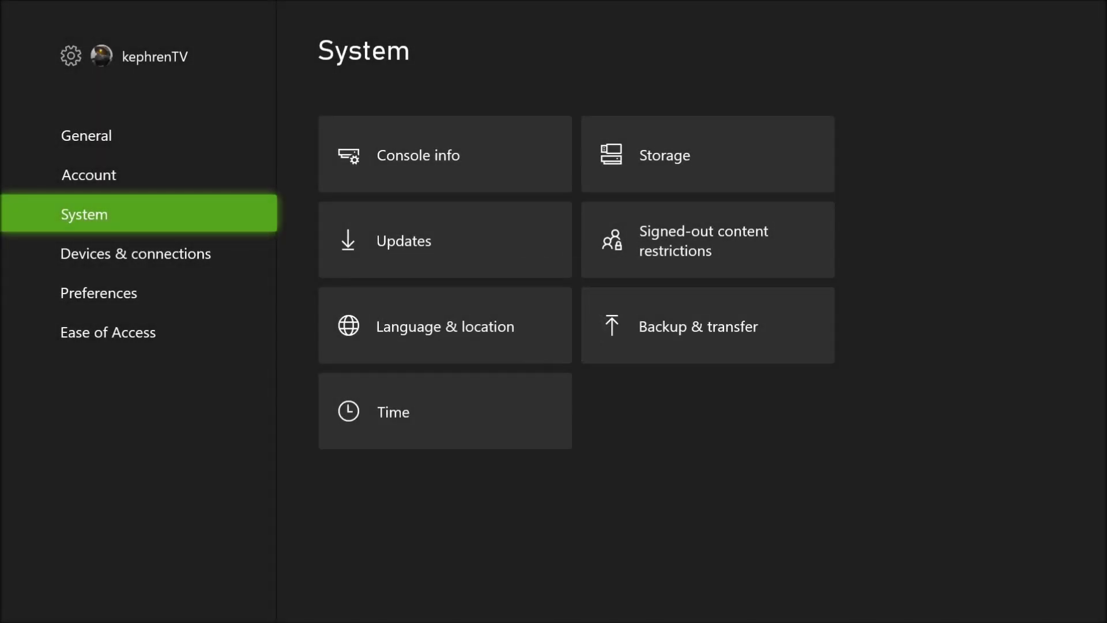
pyautogui.press('Up')
pyautogui.press('Up')
pyautogui.press('Right')
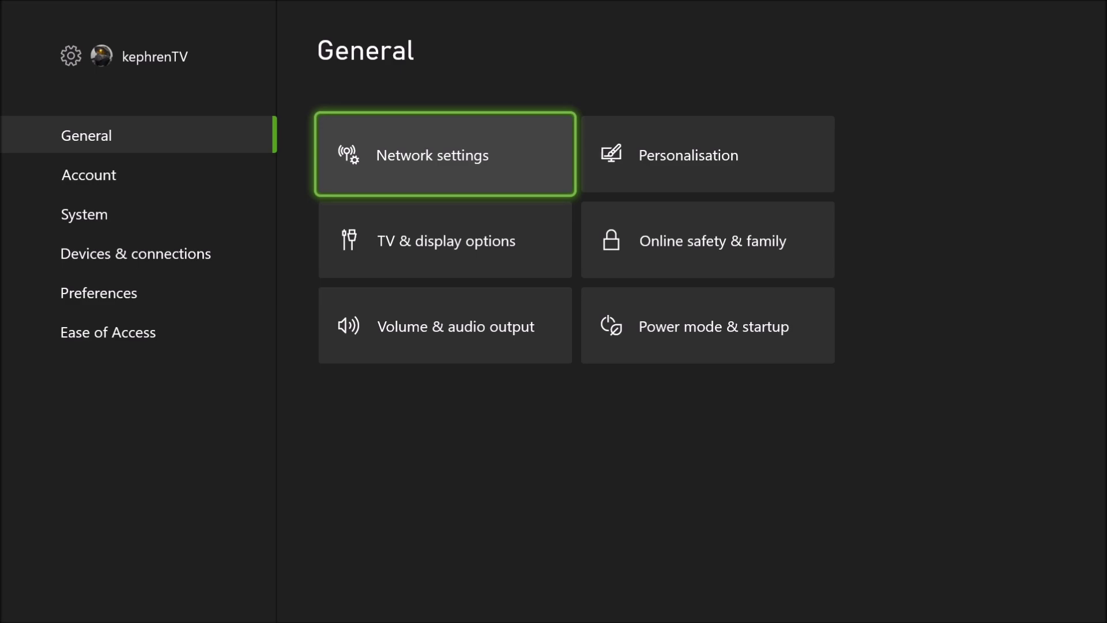
pyautogui.press('Return')
pyautogui.press('Right')
pyautogui.press('Down')
pyautogui.press('Down')
pyautogui.press('Down')
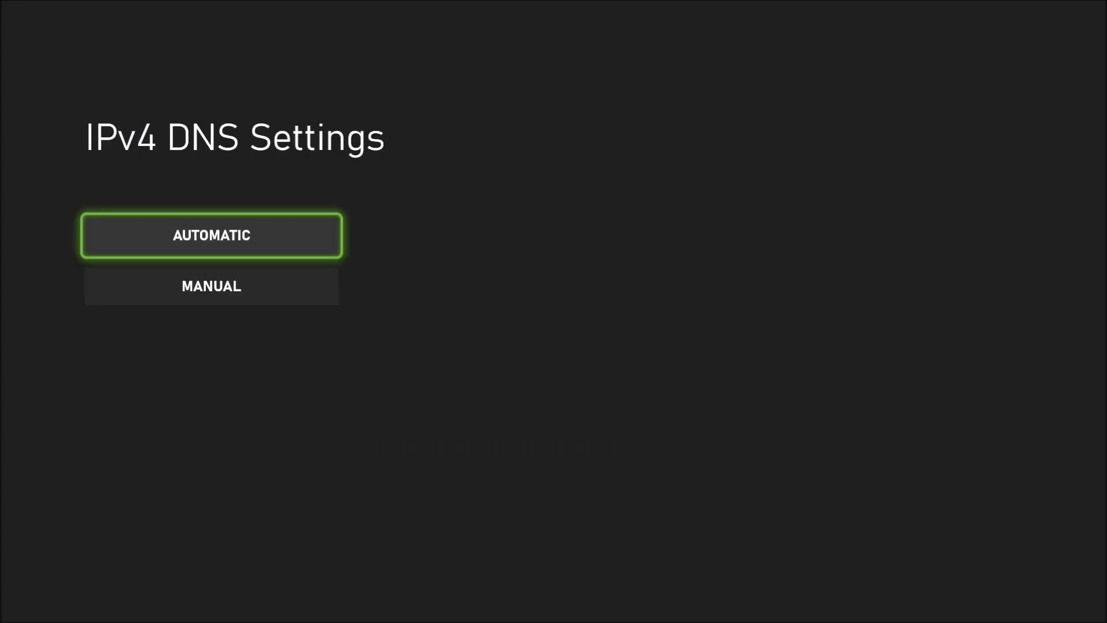
# - Set the IPv4 DNS manually with primary 1.1.1.1 and secondary 1.0.0.1, and return to the general settings
pyautogui.press('Down')
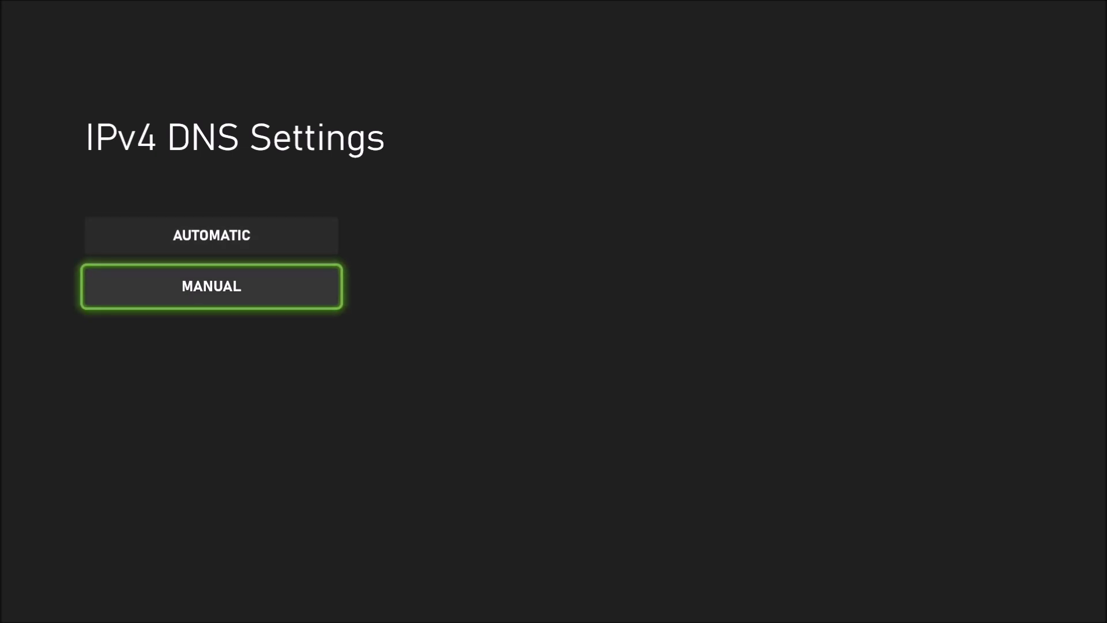
pyautogui.press('Return')
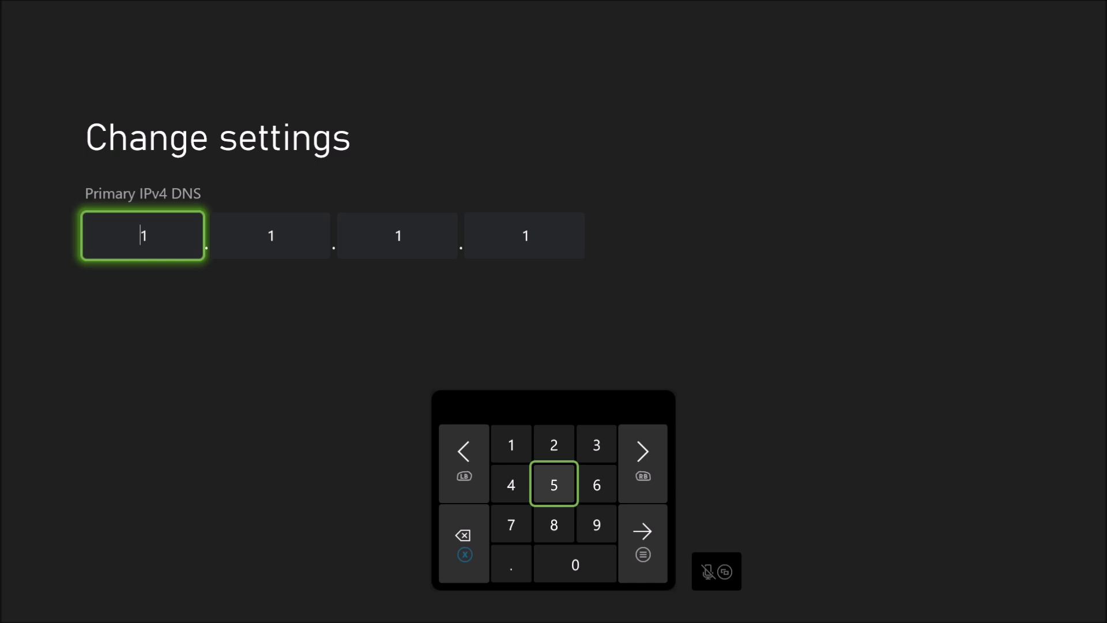
pyautogui.press('Return')
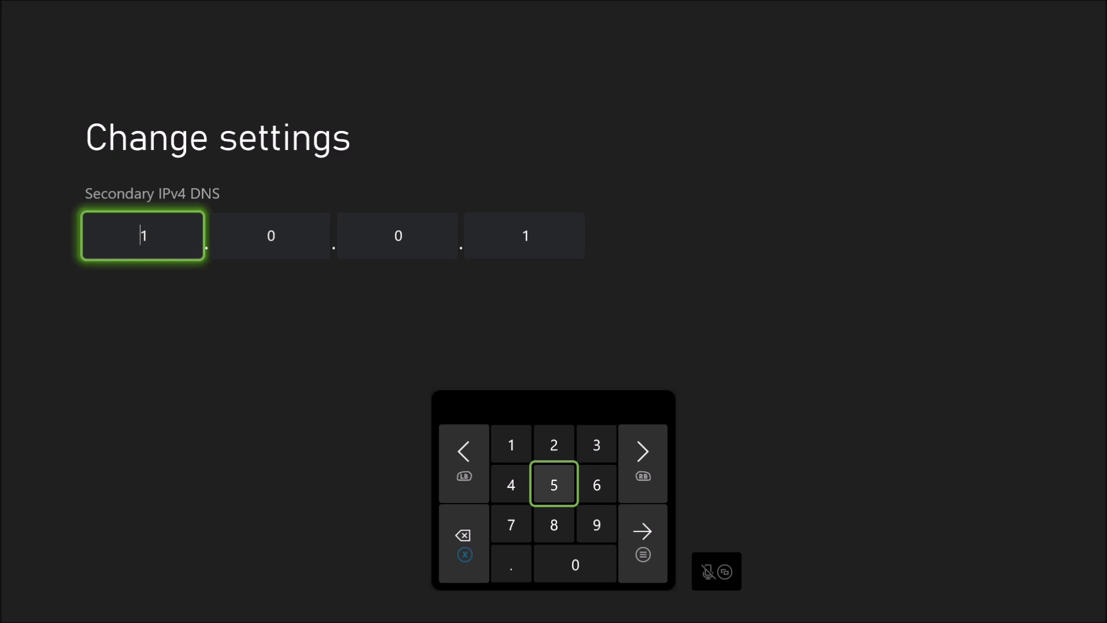
pyautogui.press('Return')
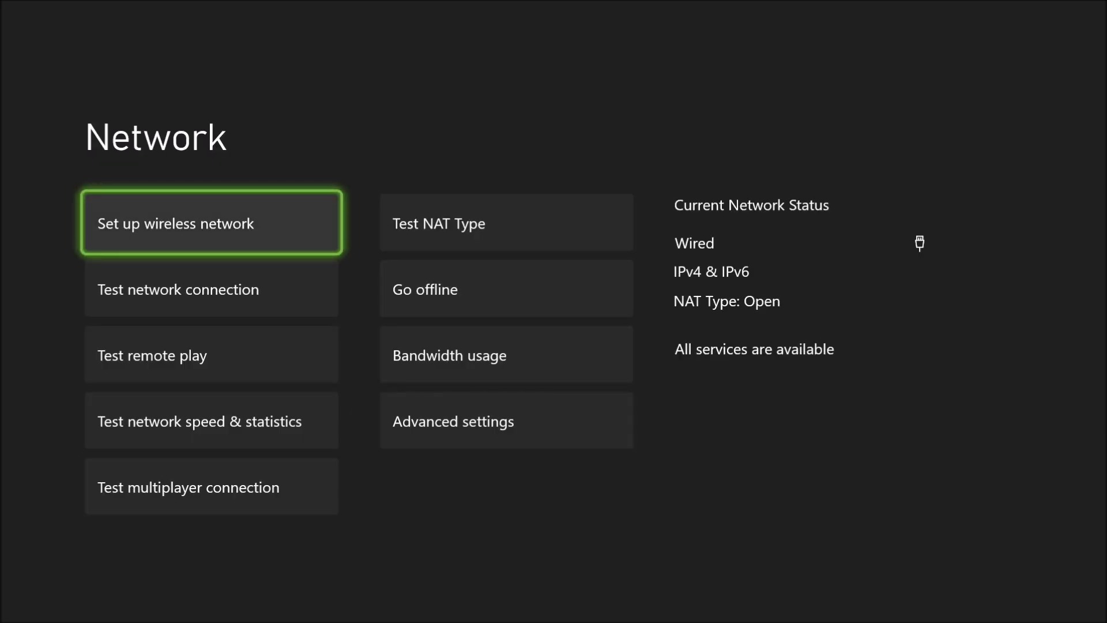
pyautogui.press('Escape')
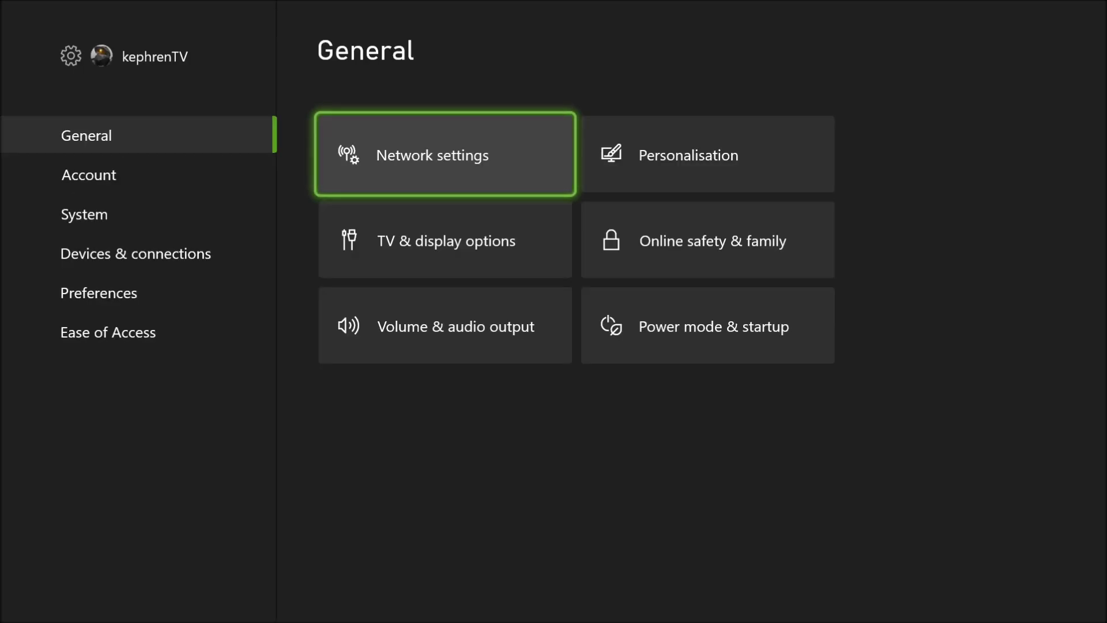
# - Set the display resolution to 1080p in the TV and display options
pyautogui.press('Down')
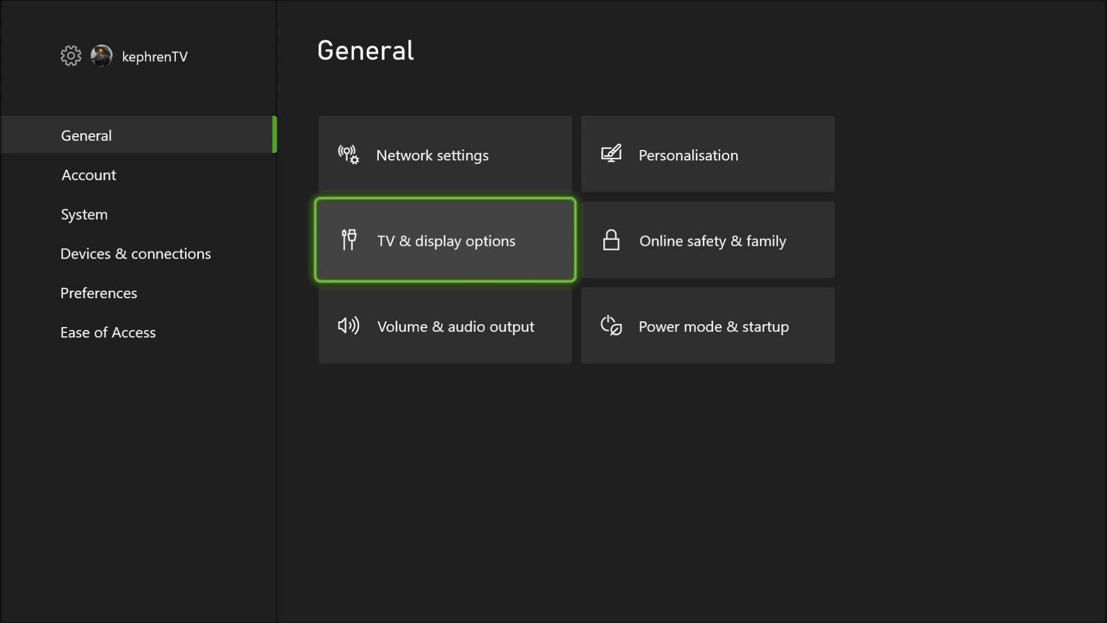
pyautogui.press('Return')
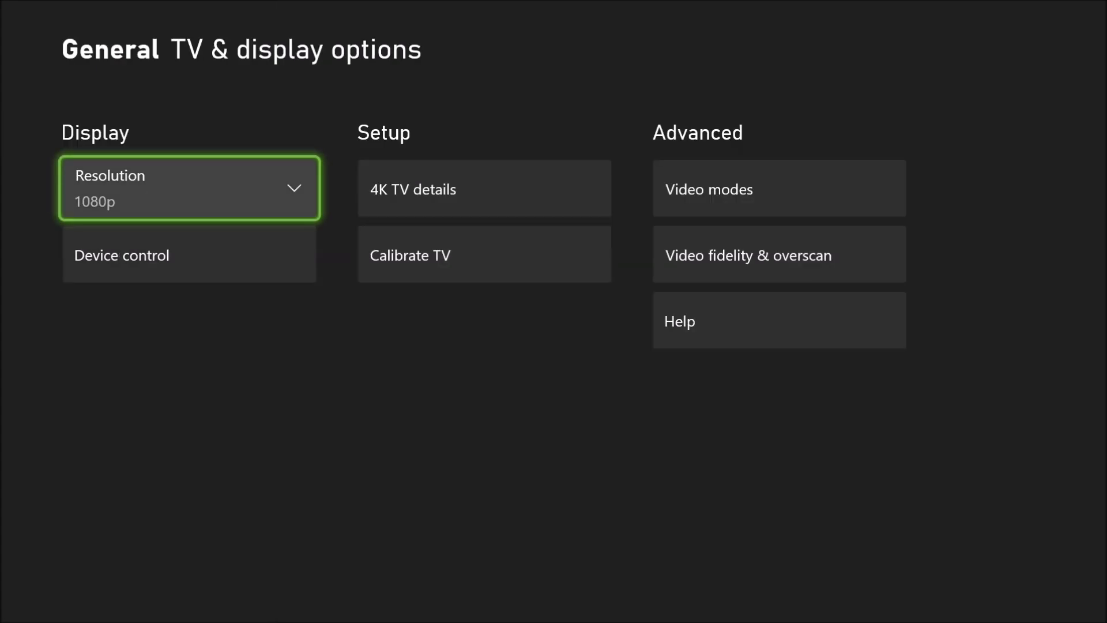
pyautogui.press('Return')
pyautogui.press('Down')
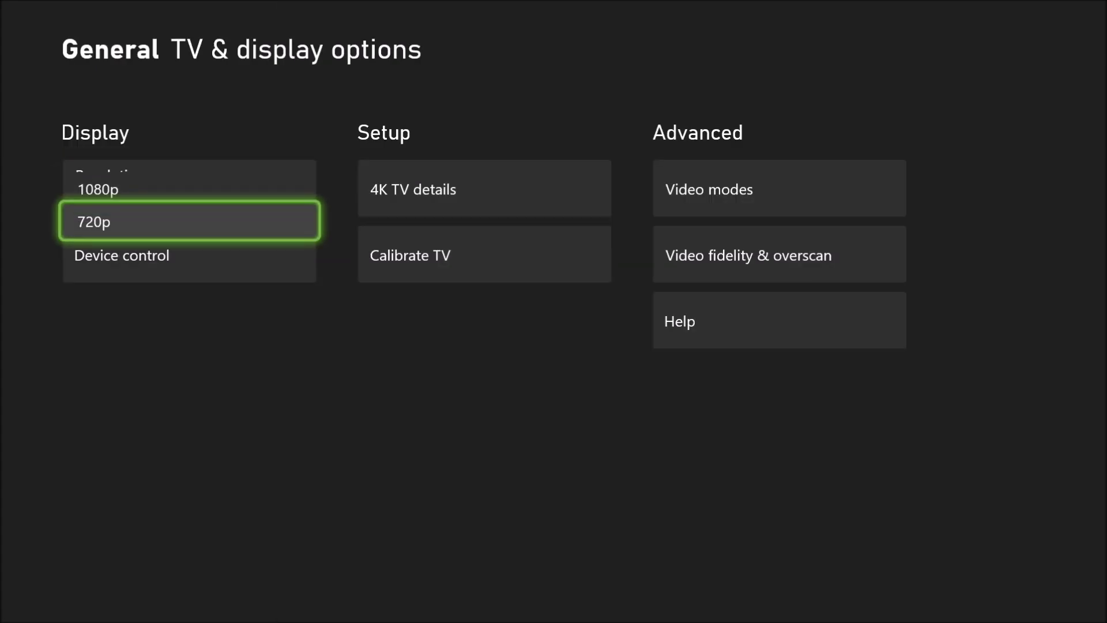
pyautogui.press('Up')
pyautogui.press('Down')
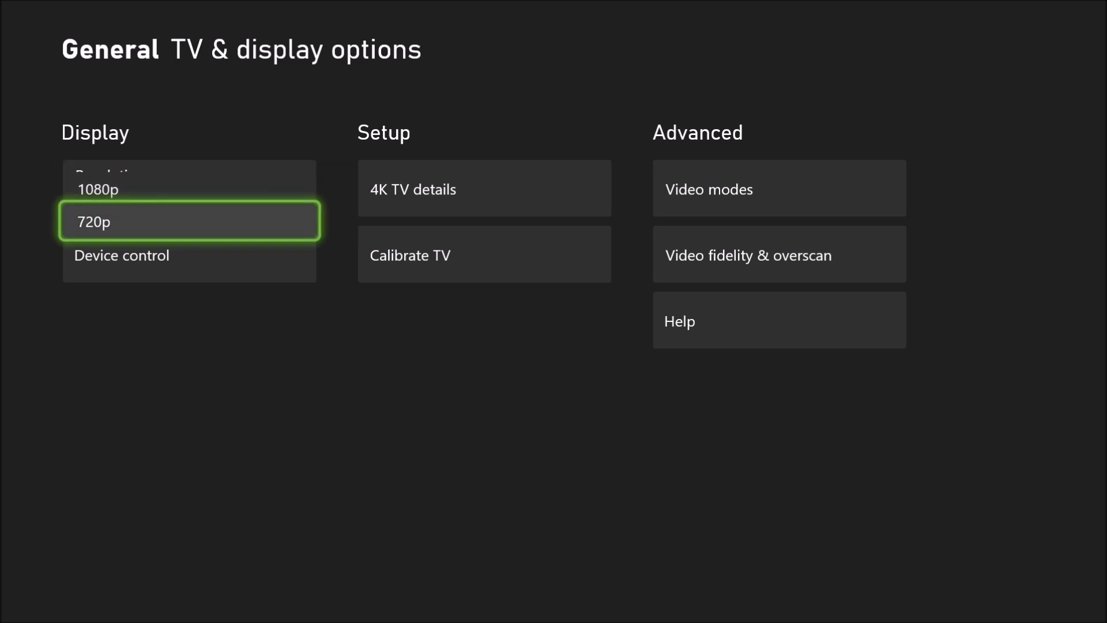
pyautogui.press('Up')
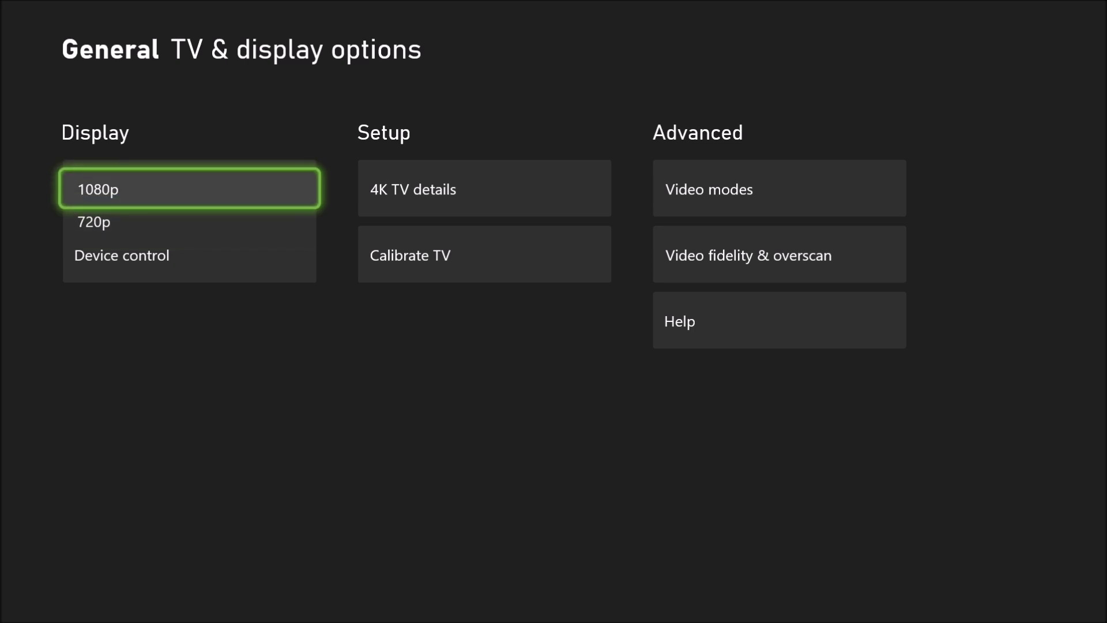
pyautogui.press('Down')
pyautogui.press('Up')
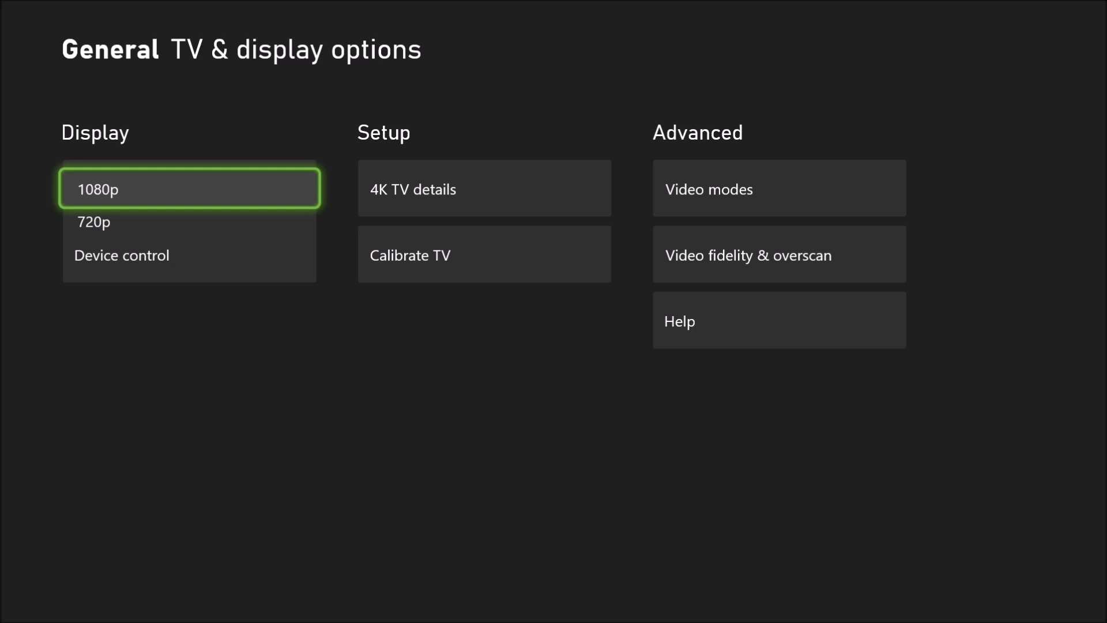
pyautogui.press('Return')
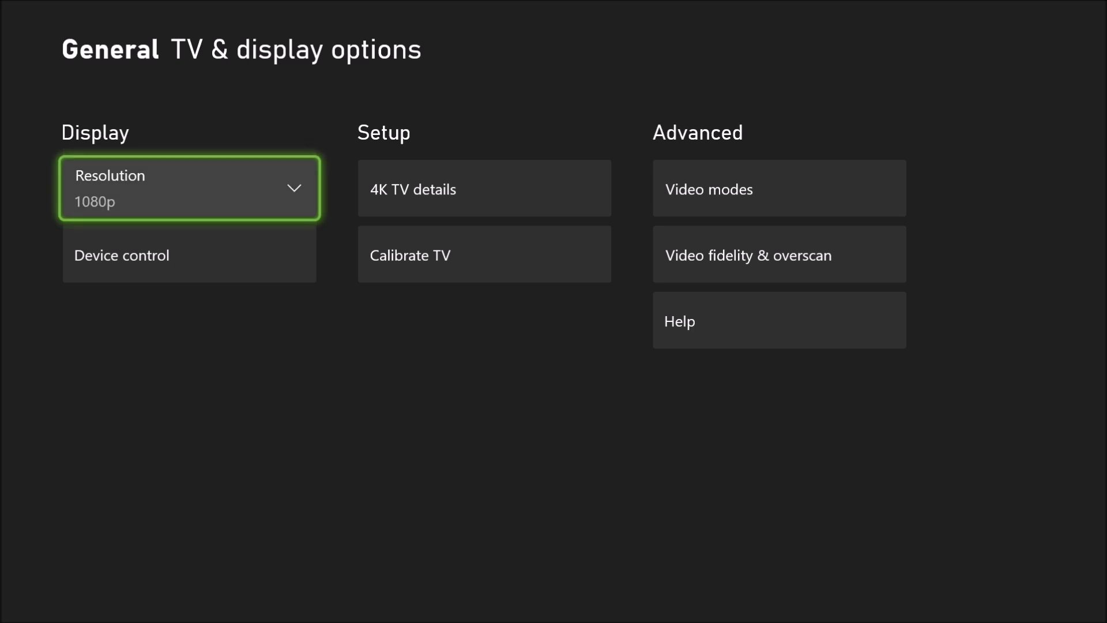
pyautogui.press('Escape')
pyautogui.press('Right')
pyautogui.press('Down')
pyautogui.press('Return')
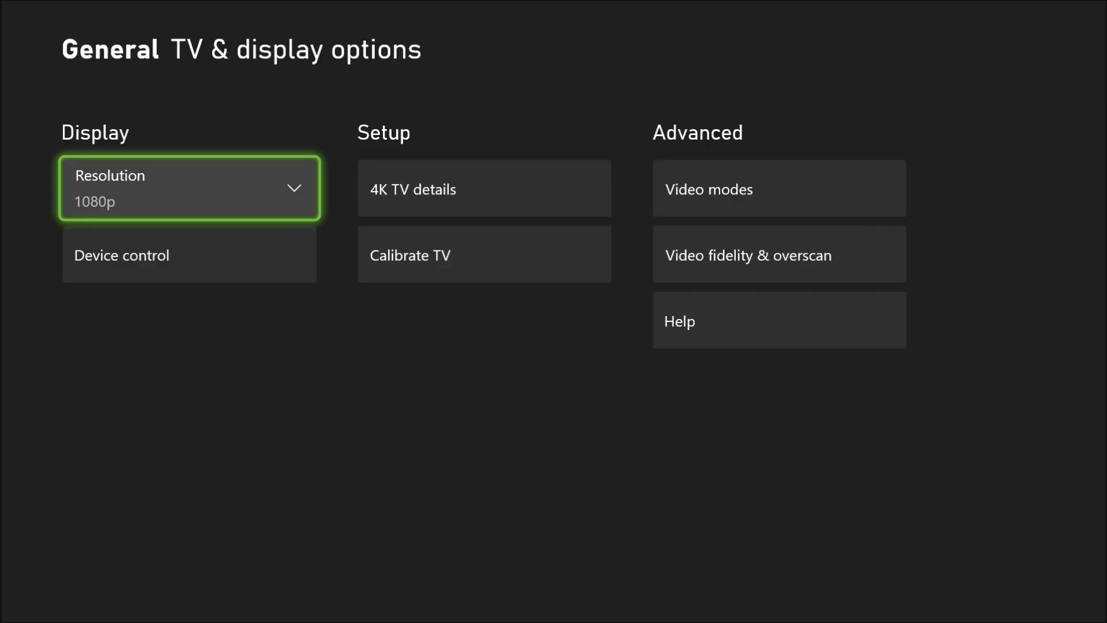
pyautogui.press('Down')
pyautogui.press('Up')
pyautogui.press('Down')
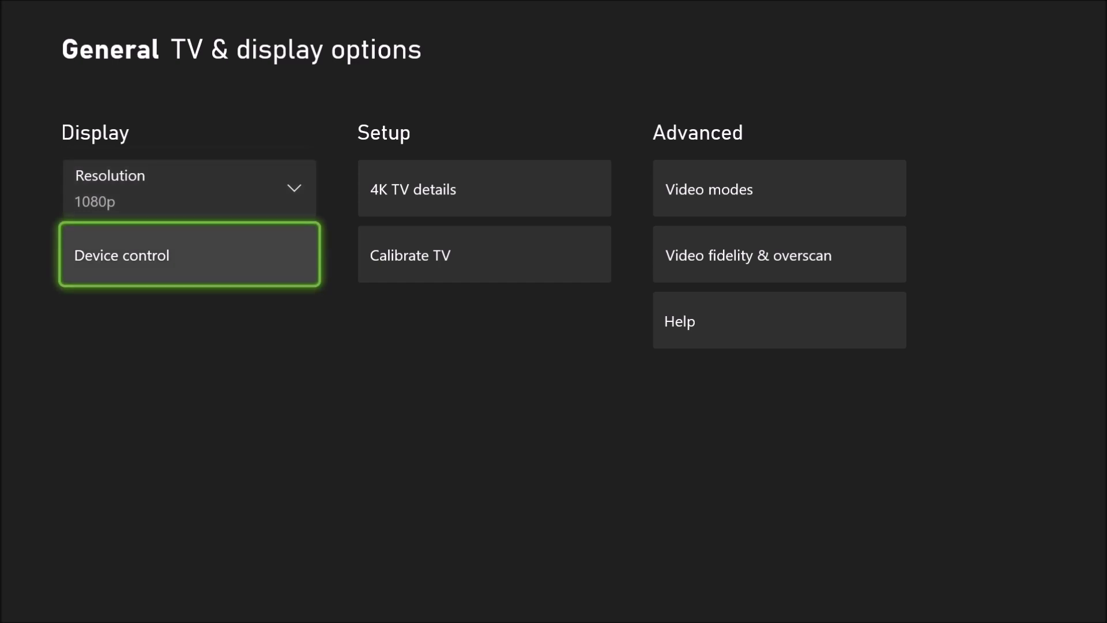
pyautogui.press('Up')
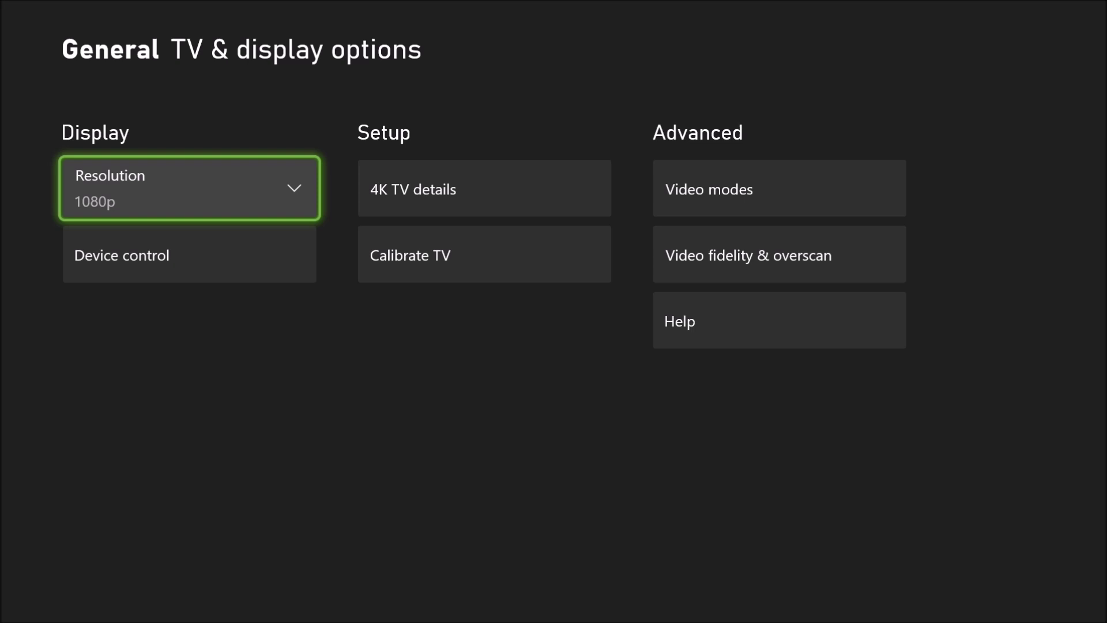
# - Review the 4K TV details for supported TV resolution, gaming and movie playback modes
pyautogui.press('Right')
pyautogui.press('Left')
pyautogui.press('Down')
pyautogui.press('Right')
pyautogui.press('Up')
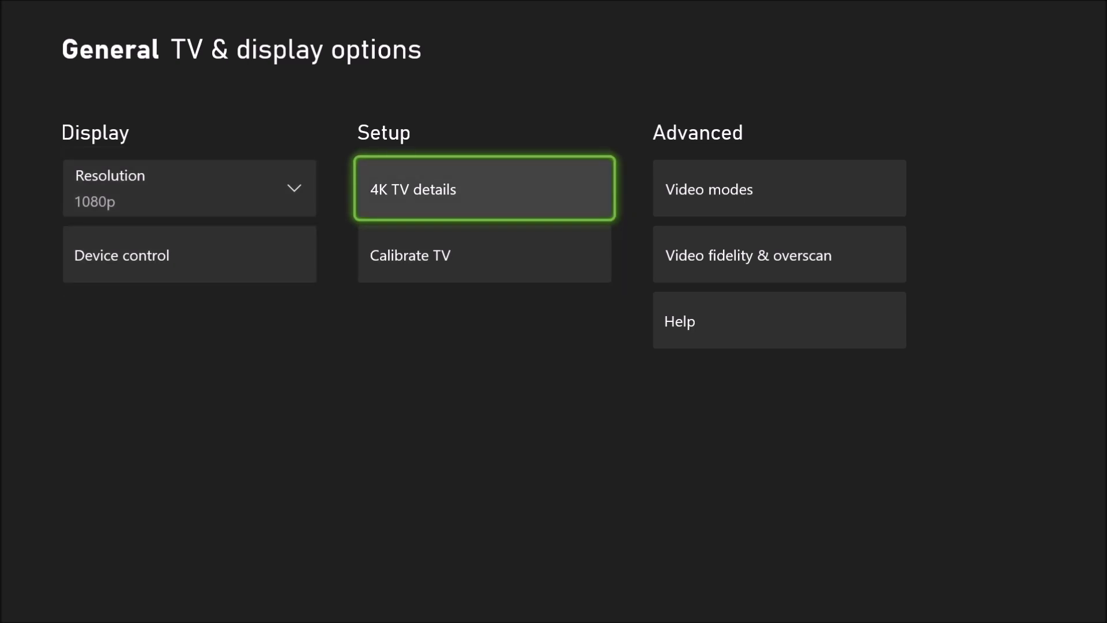
pyautogui.press('Return')
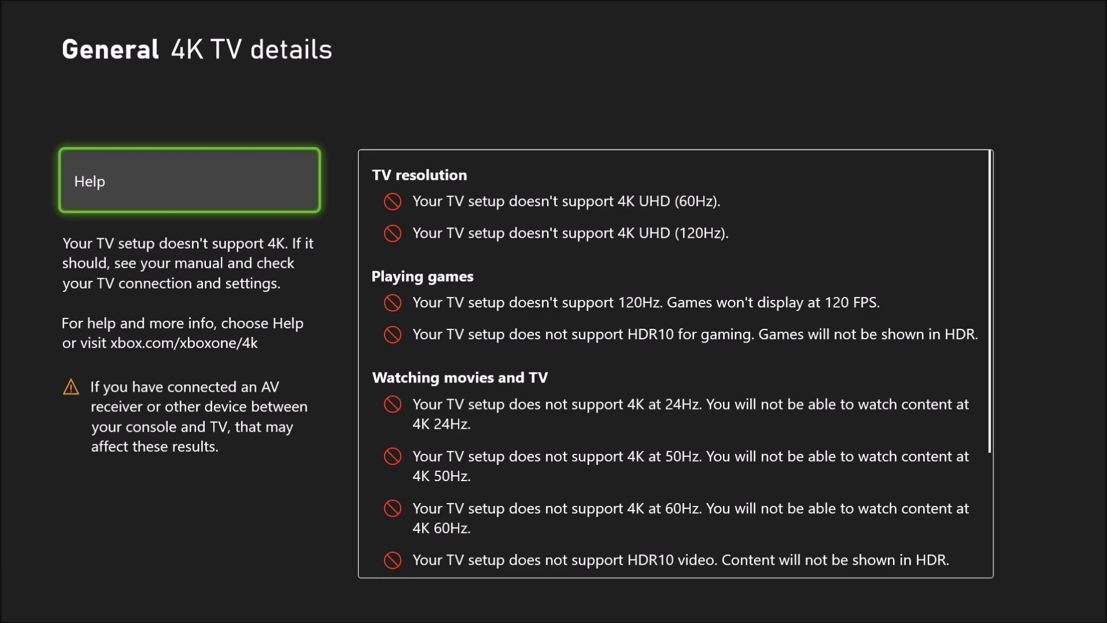
pyautogui.press('Right')
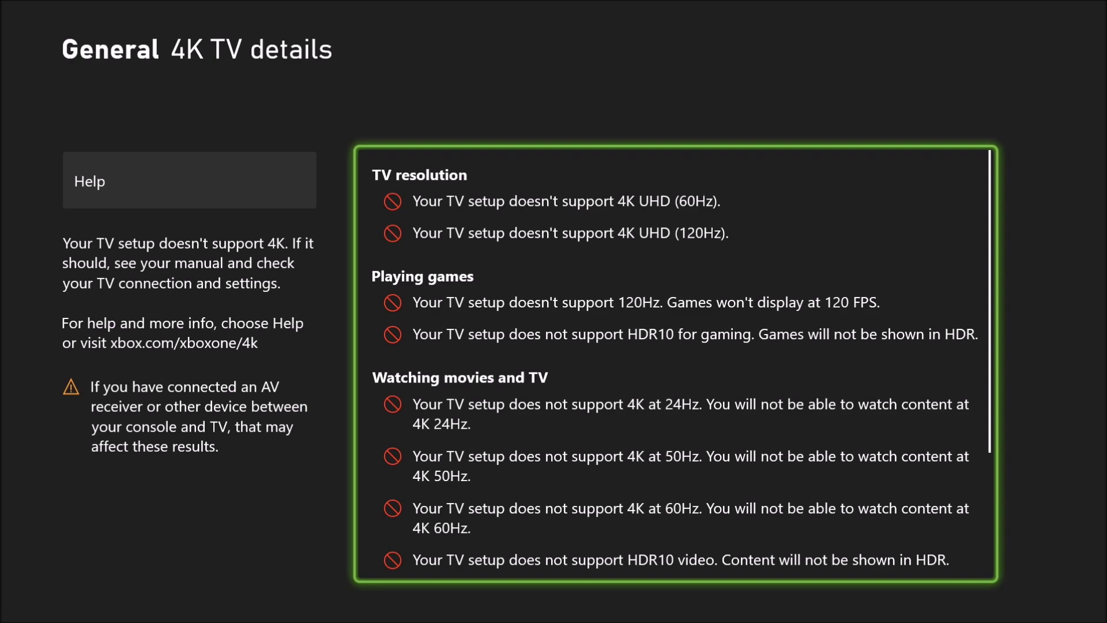
pyautogui.press('Escape')
# - Examine the video modes, including the descriptions of Allow 50Hz and Allow YCC 4:2:2
pyautogui.press('Right')
pyautogui.press('Right')
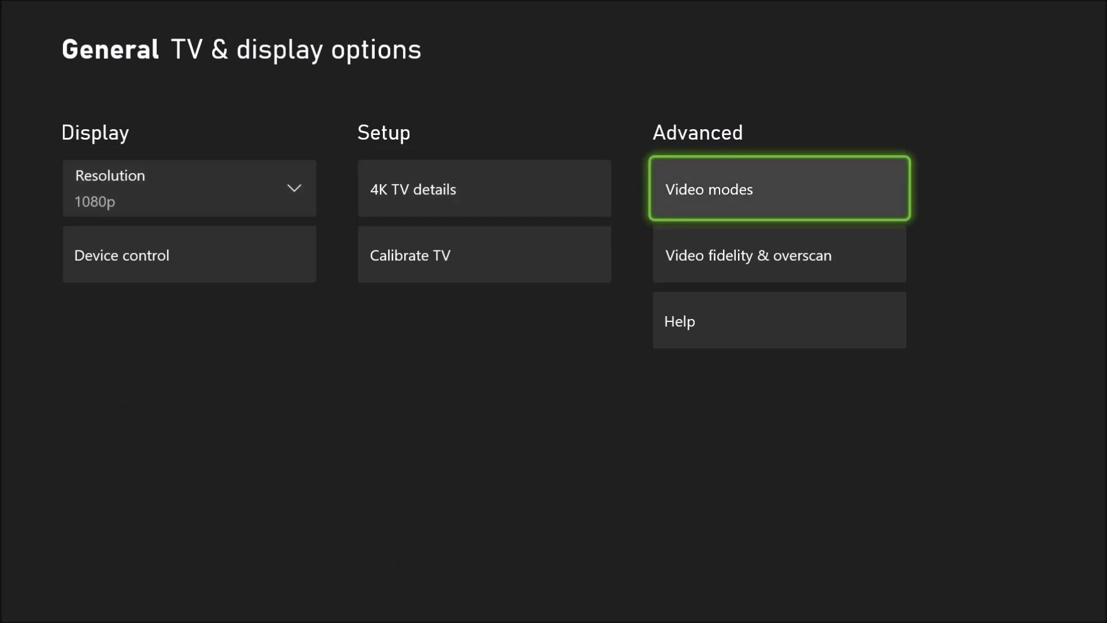
pyautogui.press('Return')
pyautogui.press('Down')
pyautogui.press('Up')
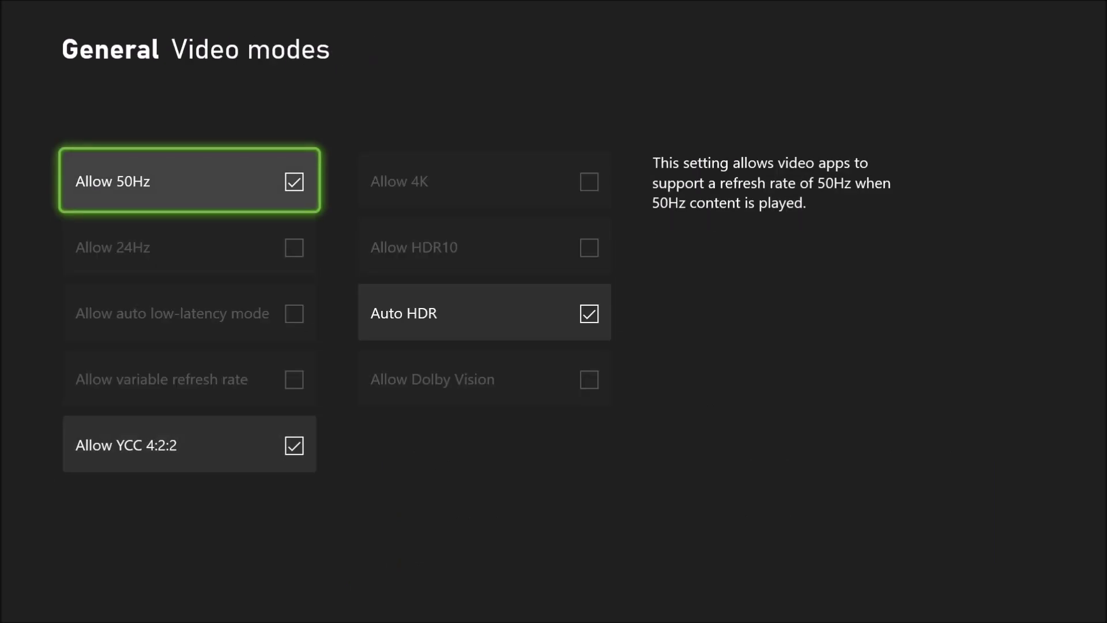
pyautogui.press('Right')
pyautogui.press('Left')
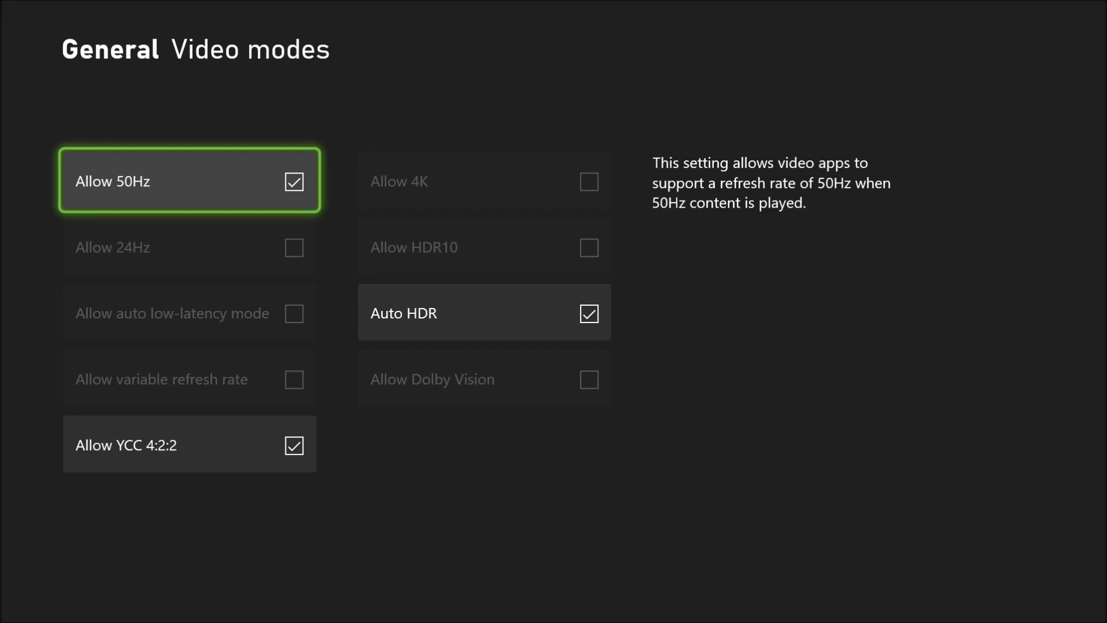
pyautogui.press('Down')
pyautogui.press('Up')
pyautogui.press('Up')
pyautogui.press('Down')
pyautogui.press('Up')
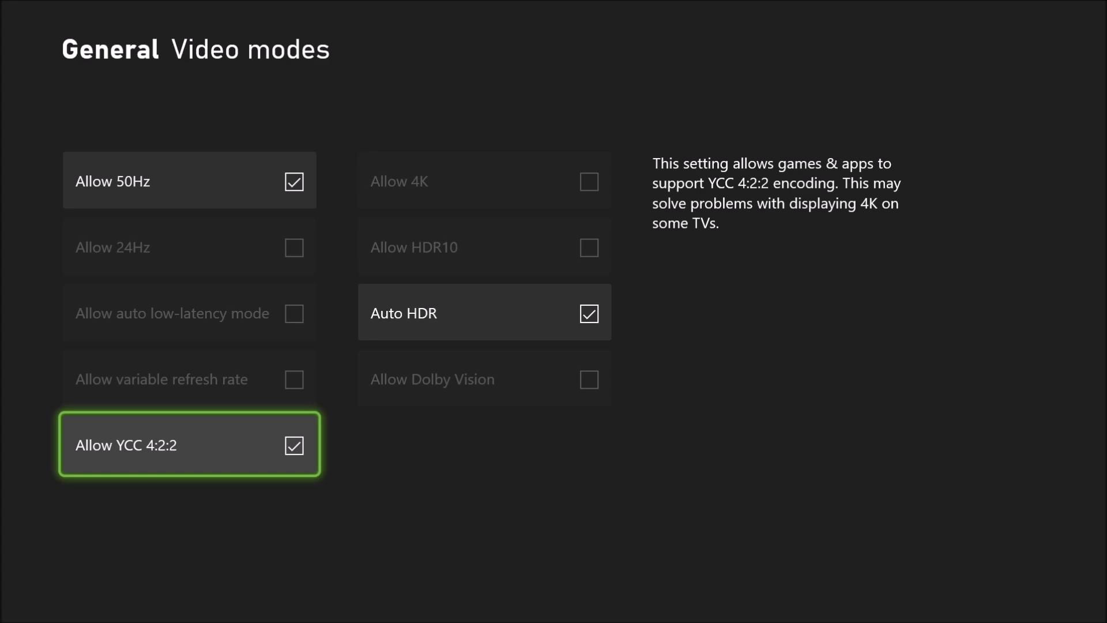
# - Read the description of the Auto HDR video mode and leave the video modes
pyautogui.press('Right')
pyautogui.press('Left')
pyautogui.press('Right')
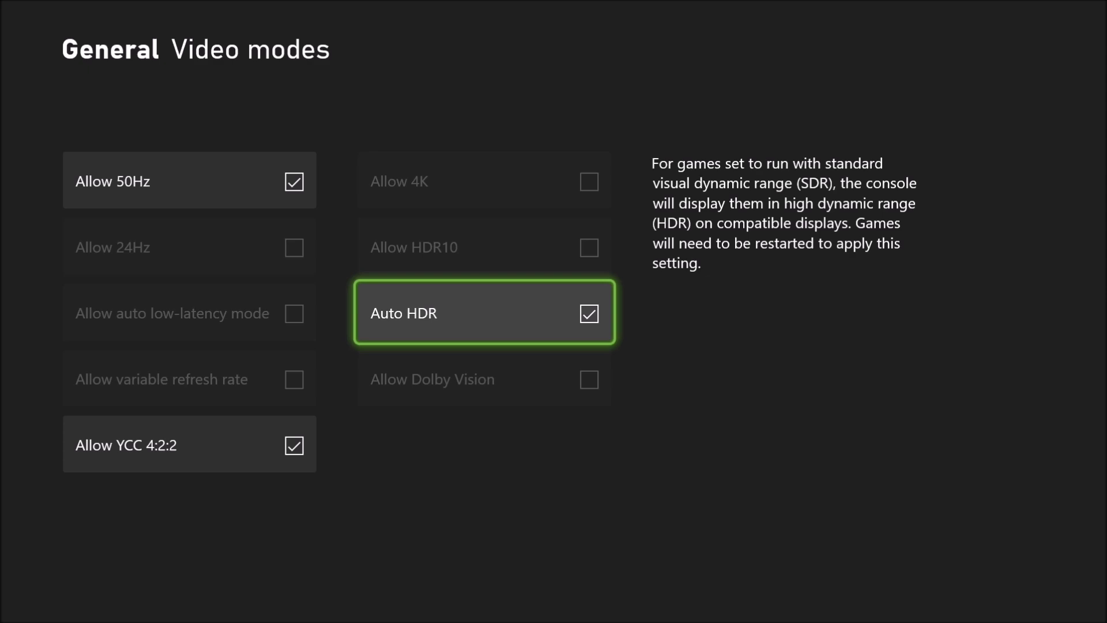
pyautogui.press('Escape')
# - Set the colour depth to 24 bits per pixel (8-bit) in the video fidelity and overscan settings
pyautogui.press('Right')
pyautogui.press('Right')
pyautogui.press('Down')
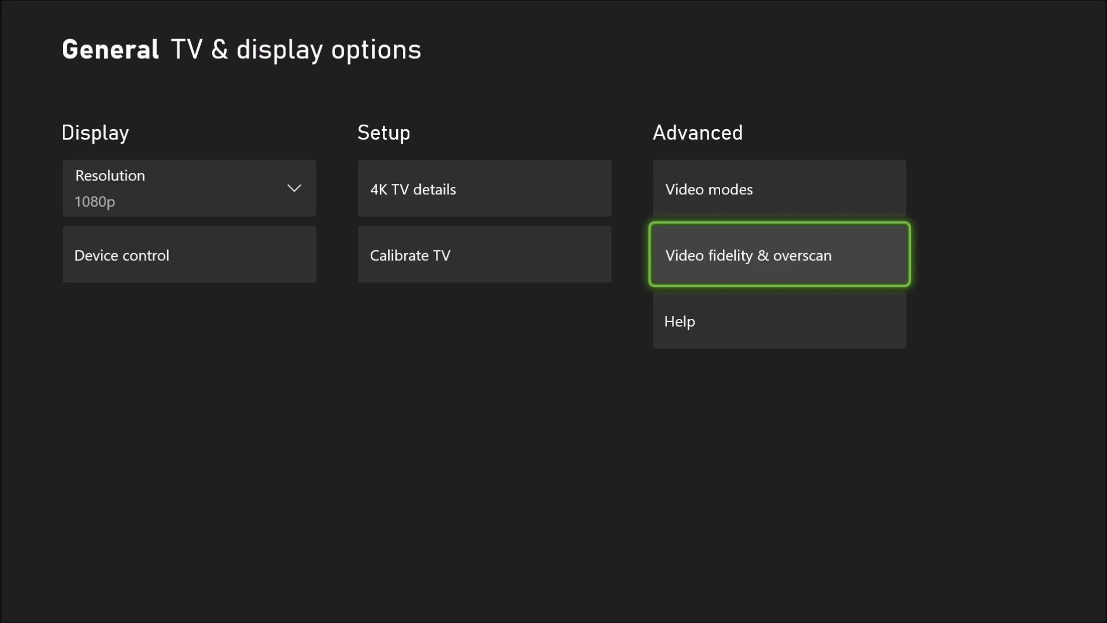
pyautogui.press('Return')
pyautogui.press('Right')
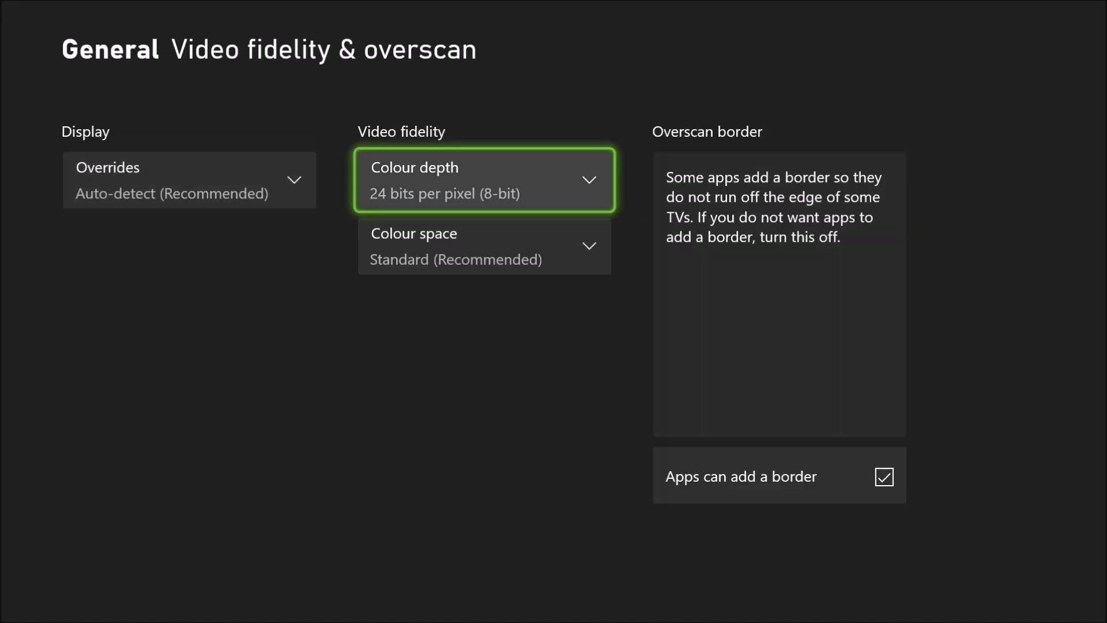
pyautogui.press('Return')
pyautogui.press('Down')
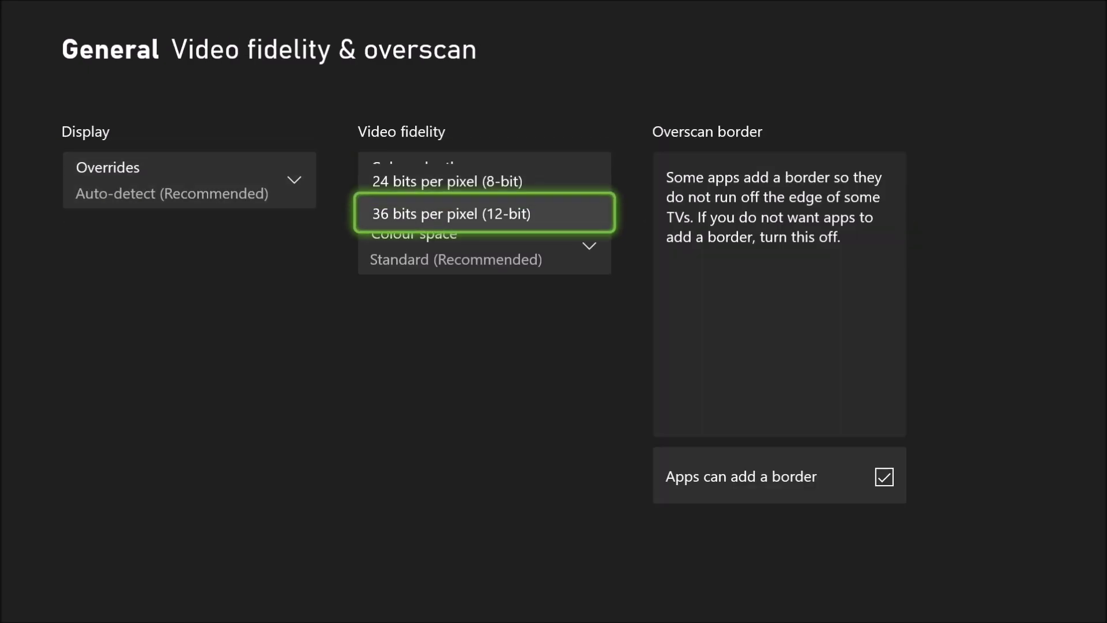
pyautogui.press('Up')
pyautogui.press('Down')
pyautogui.press('Up')
pyautogui.press('Down')
pyautogui.press('Up')
pyautogui.press('Return')
pyautogui.press('Escape')
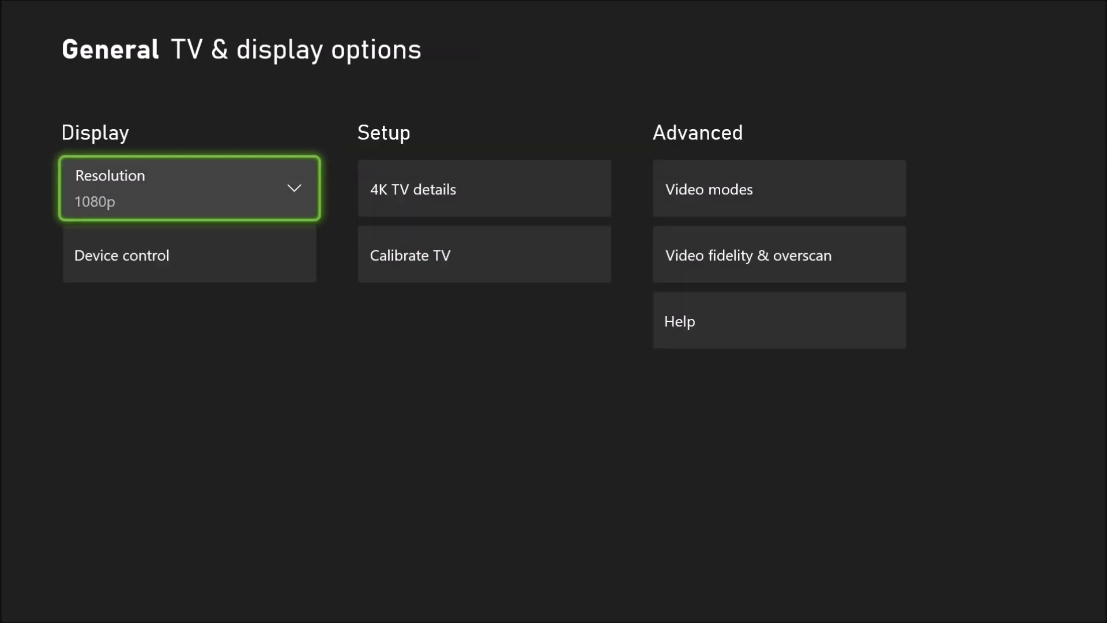
# - Leave the TV and display options and return to the console's home screen
pyautogui.press('Right')
pyautogui.press('Right')
pyautogui.press('Left')
pyautogui.press('Escape')
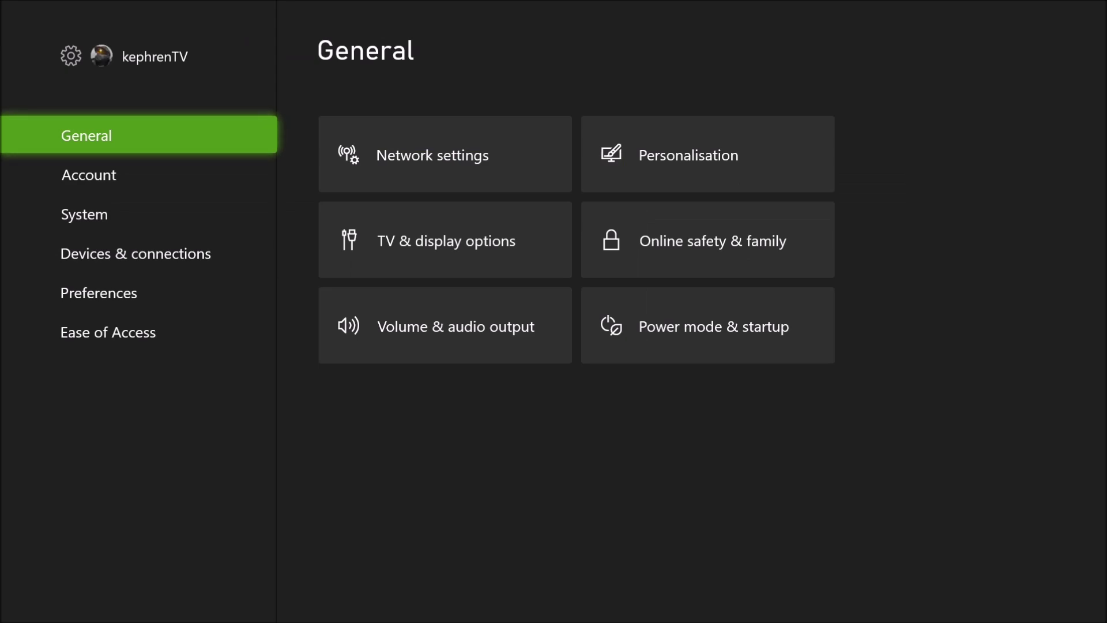
pyautogui.press('Escape')
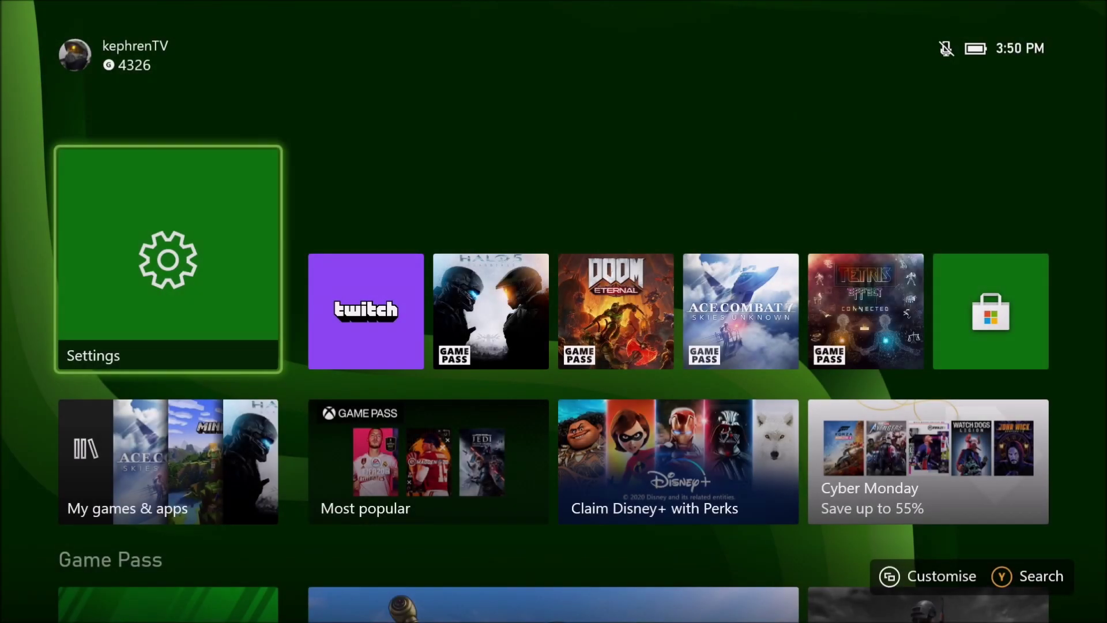
pyautogui.press('Left')
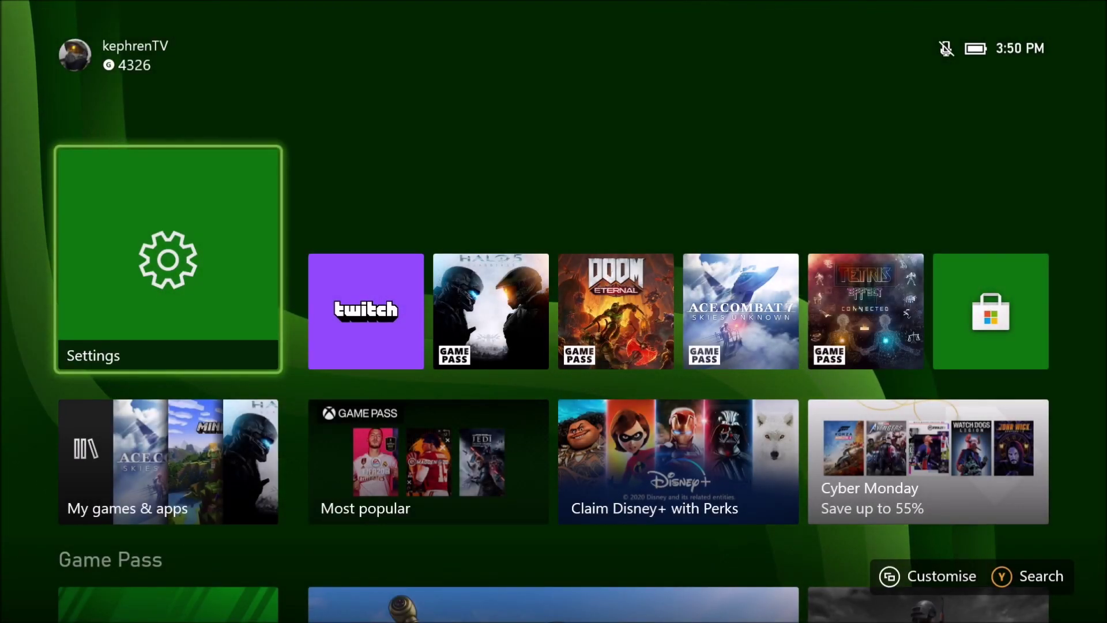
pyautogui.press('Right')
pyautogui.press('Left')
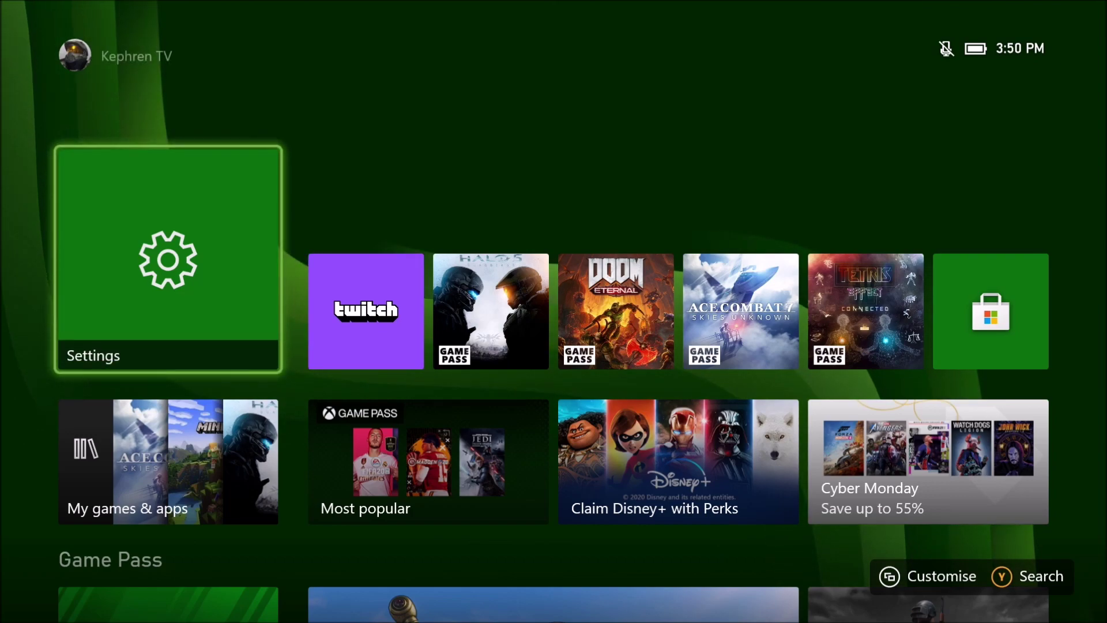